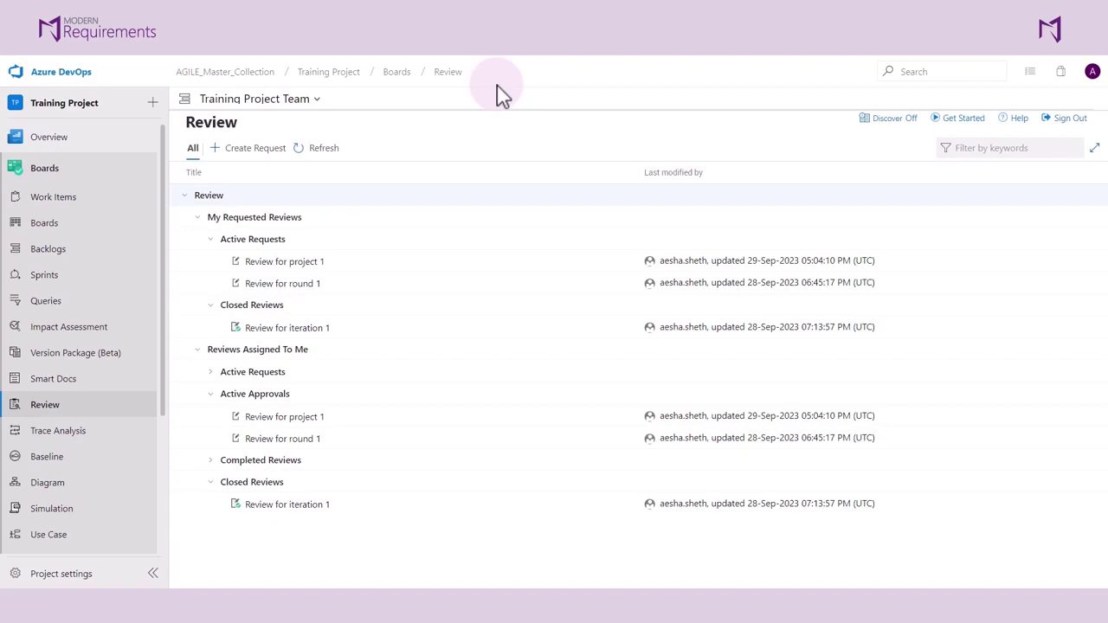
# Step: Start a new review request and add the intended person as its approver
pyautogui.click(247, 152)
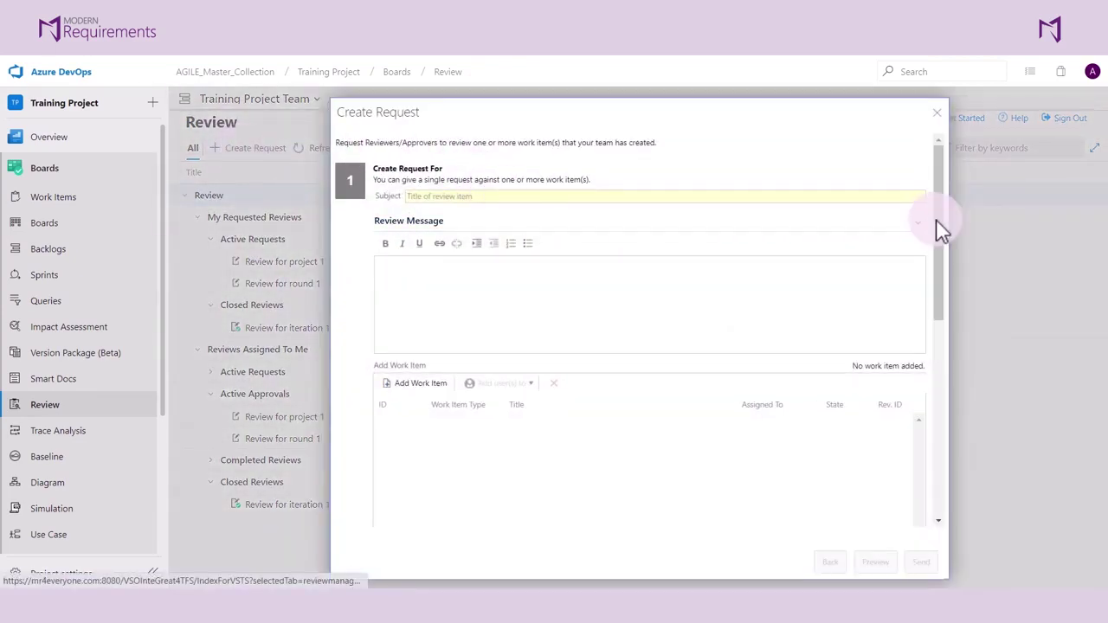
pyautogui.moveTo(942, 229); pyautogui.dragTo(972, 356)
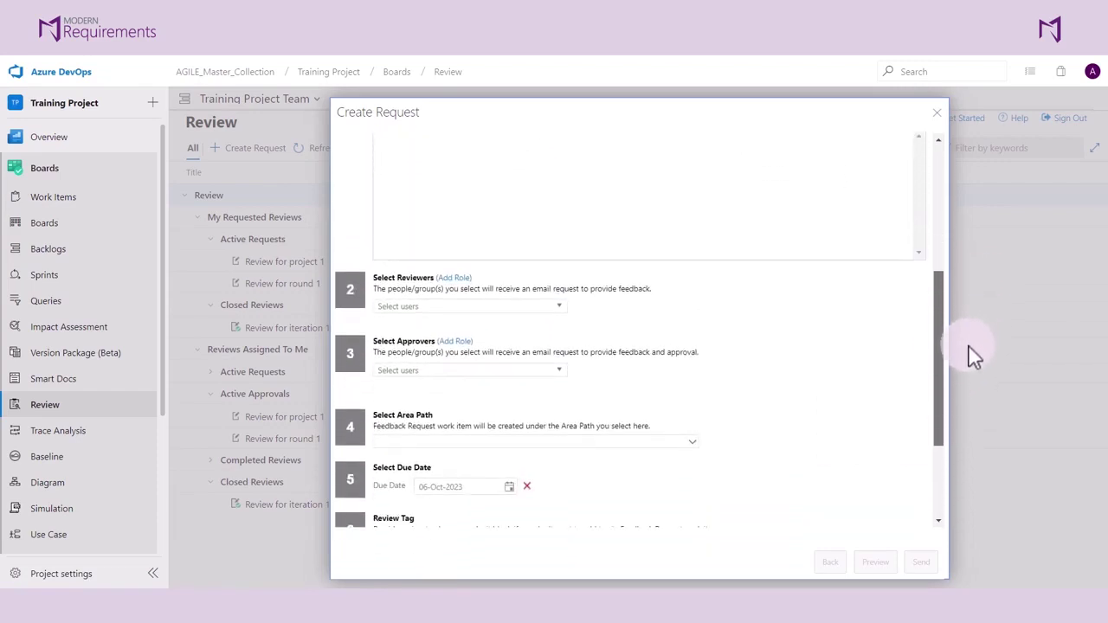
pyautogui.click(456, 376)
pyautogui.write('aesh')
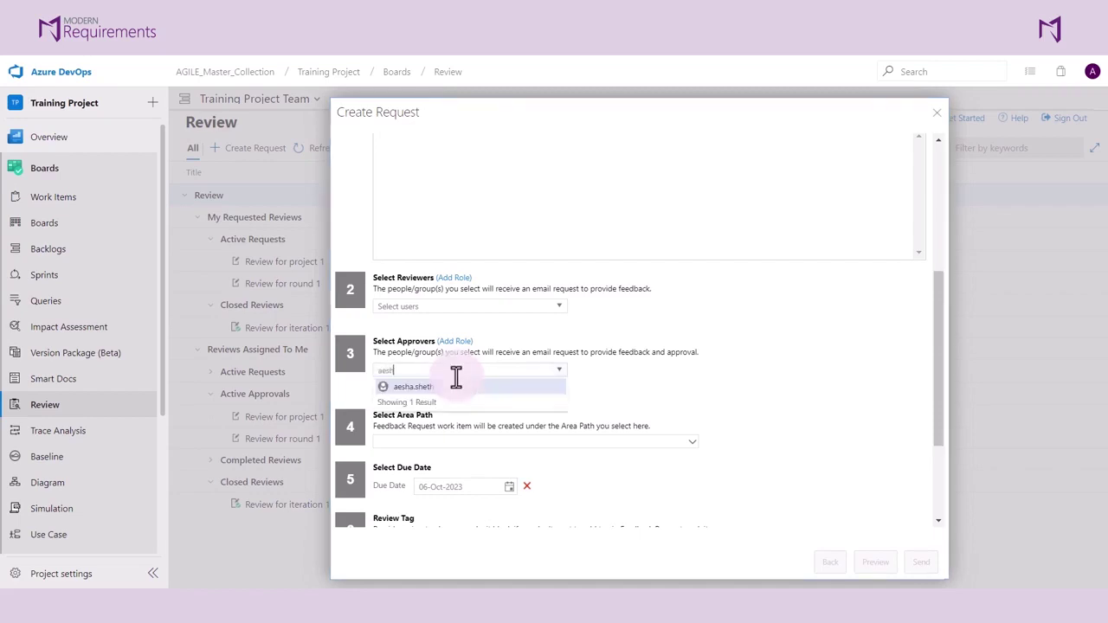
pyautogui.click(446, 387)
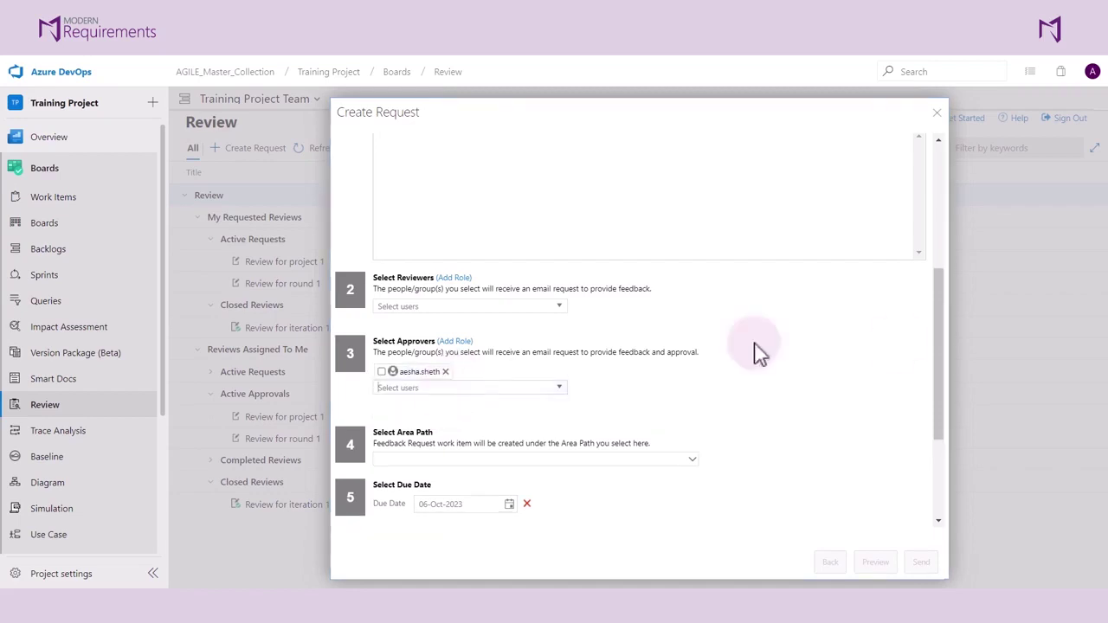
# Step: Set the request's subject to "review req" and enter "Test" as the review message
pyautogui.moveTo(946, 346); pyautogui.dragTo(948, 143)
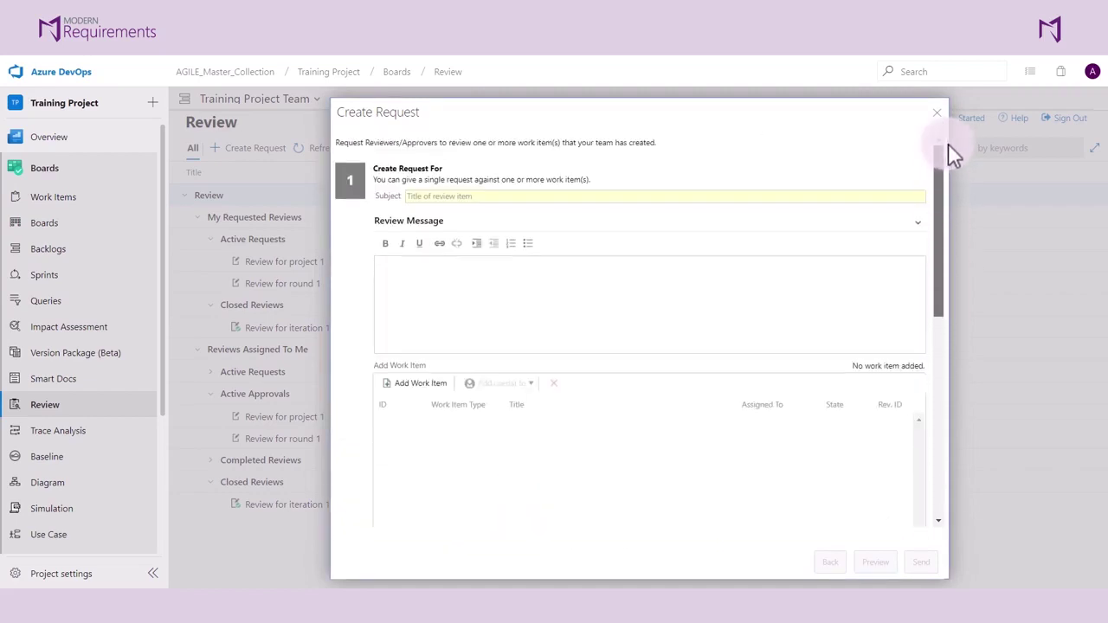
pyautogui.click(675, 196)
pyautogui.write('review req')
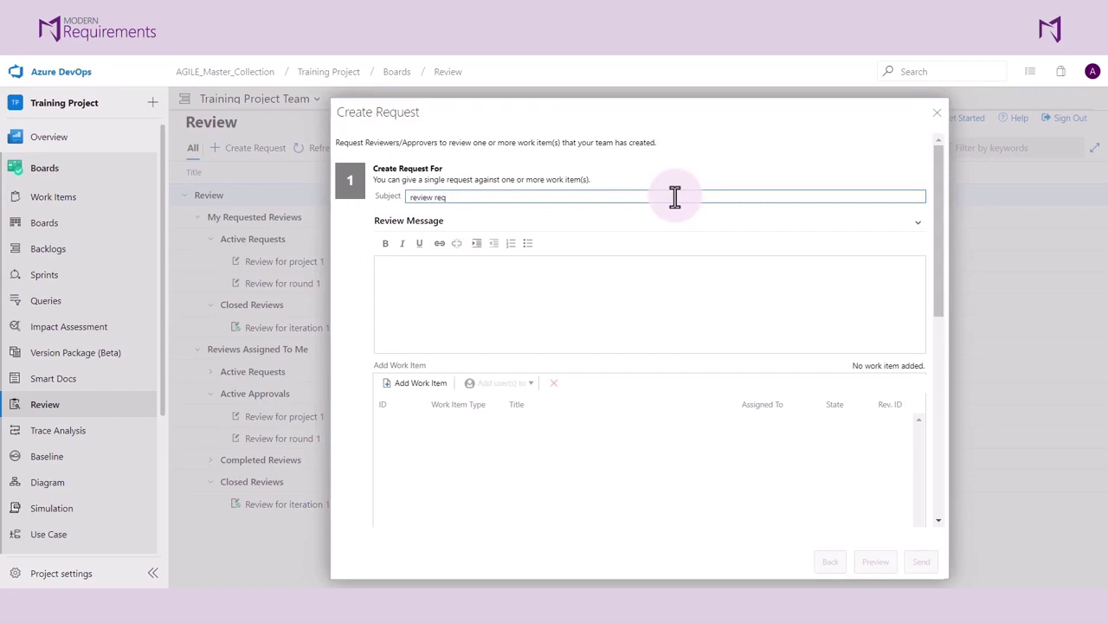
pyautogui.click(630, 288)
pyautogui.write('Test')
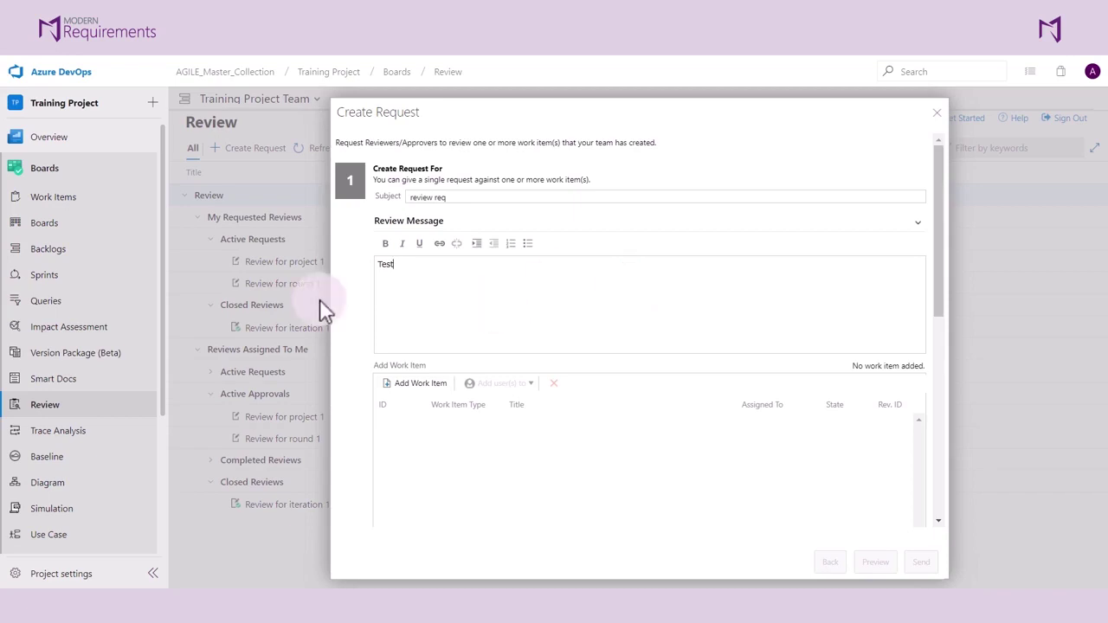
# Step: Find work items for the request using the shared query "Review Request for round 1"
pyautogui.click(418, 390)
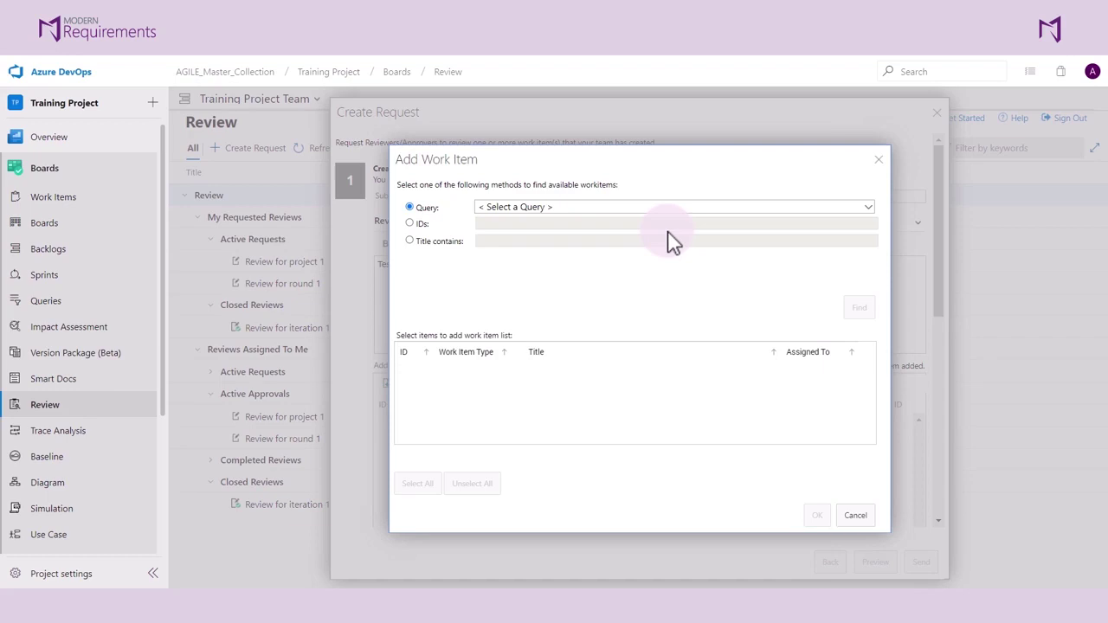
pyautogui.click(575, 212)
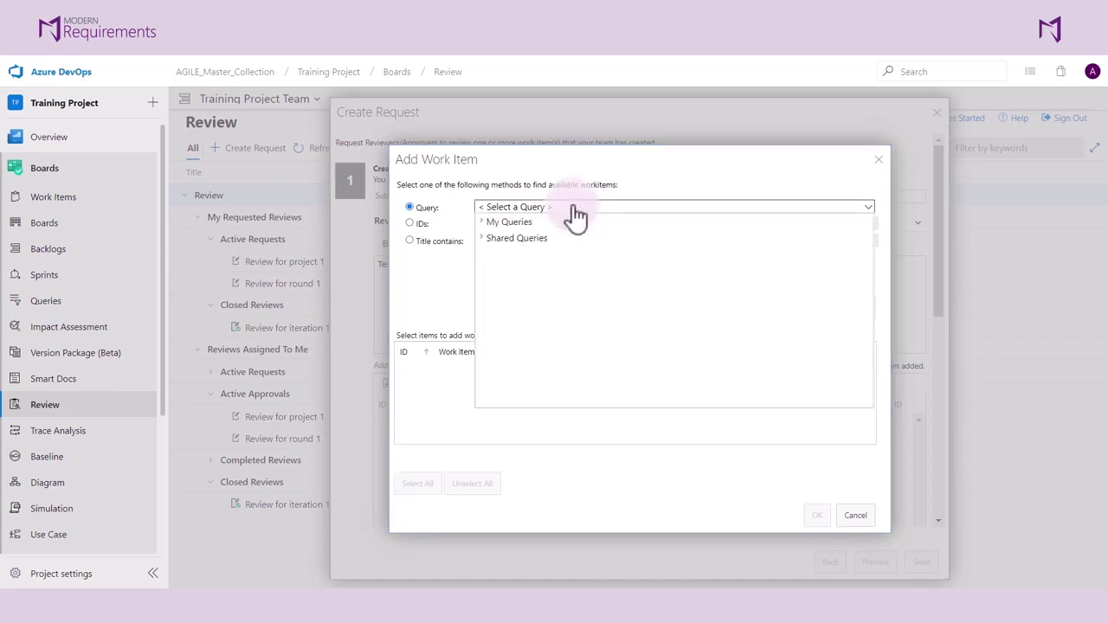
pyautogui.click(491, 243)
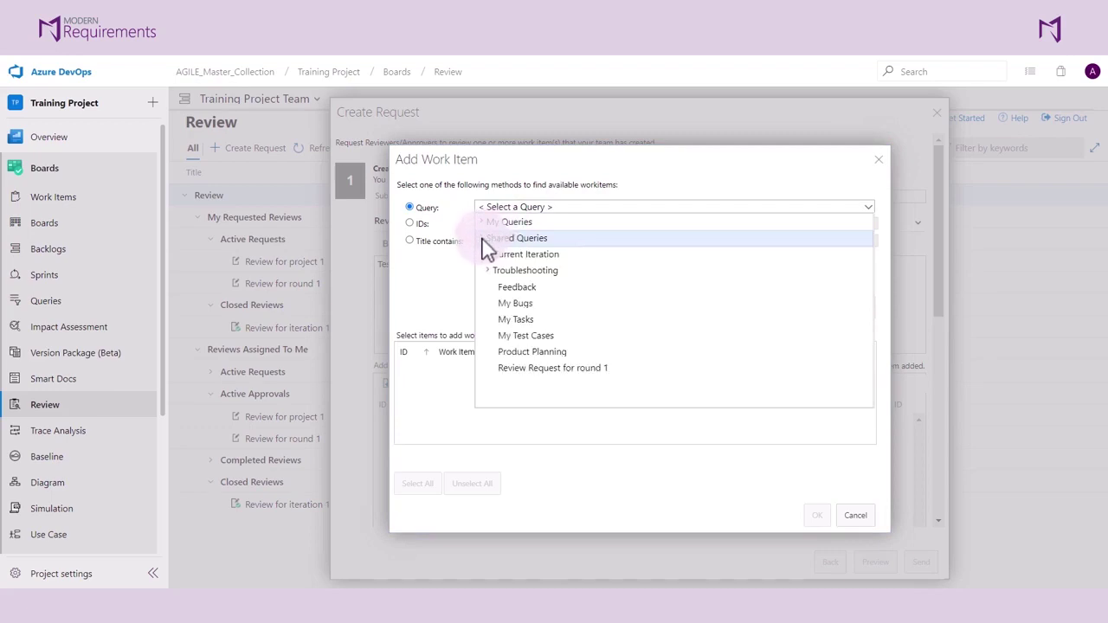
pyautogui.click(517, 372)
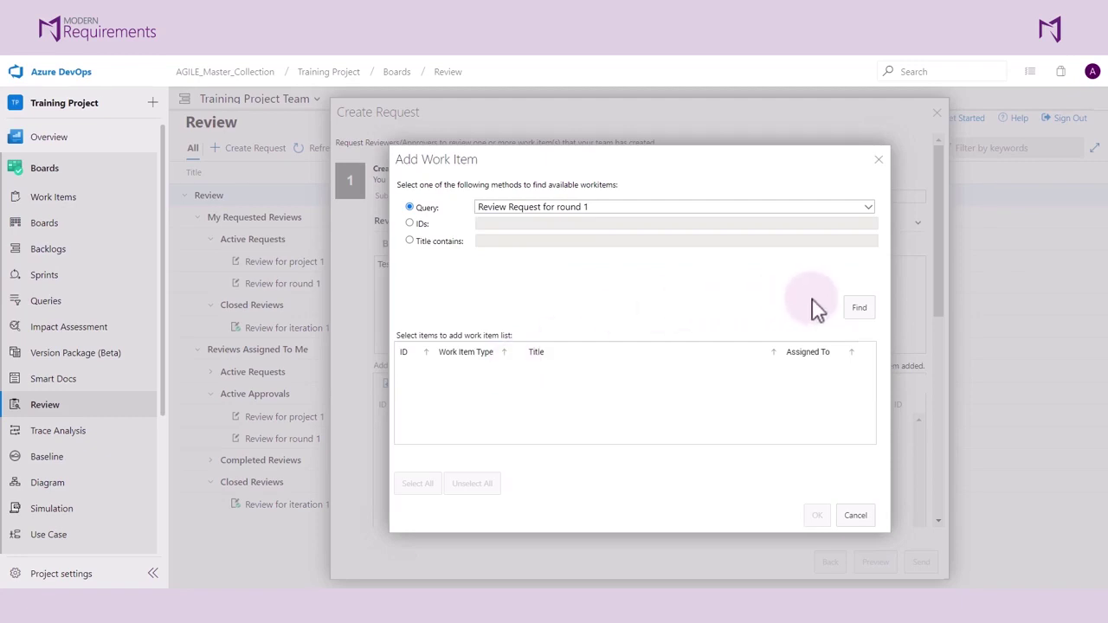
pyautogui.click(859, 309)
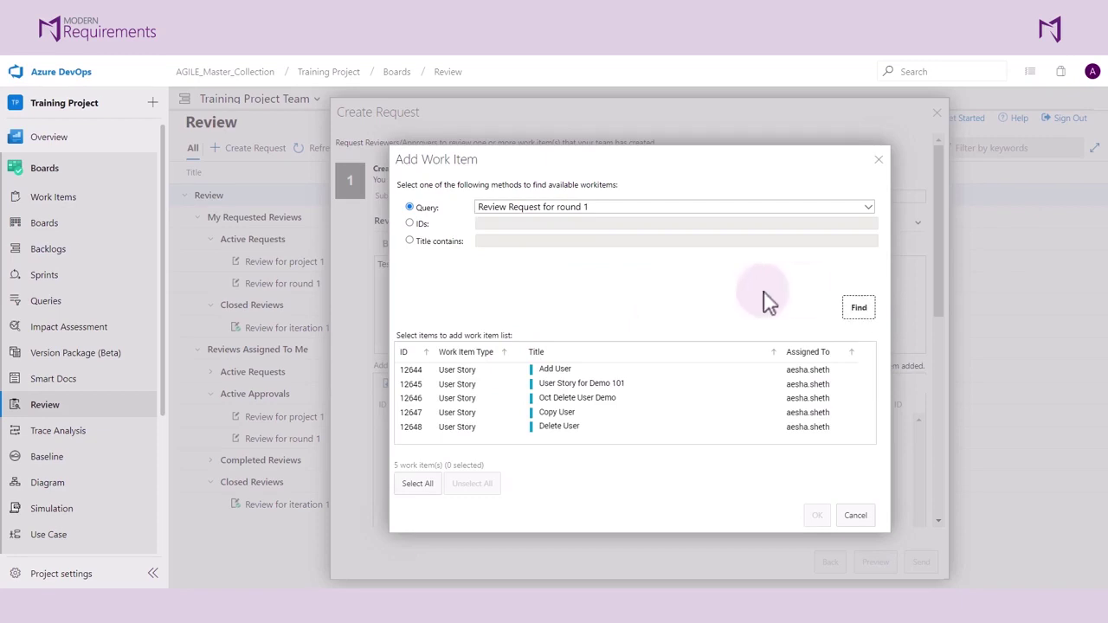
# Step: Select all the work items found by the query and add them to the review request
pyautogui.click(509, 370)
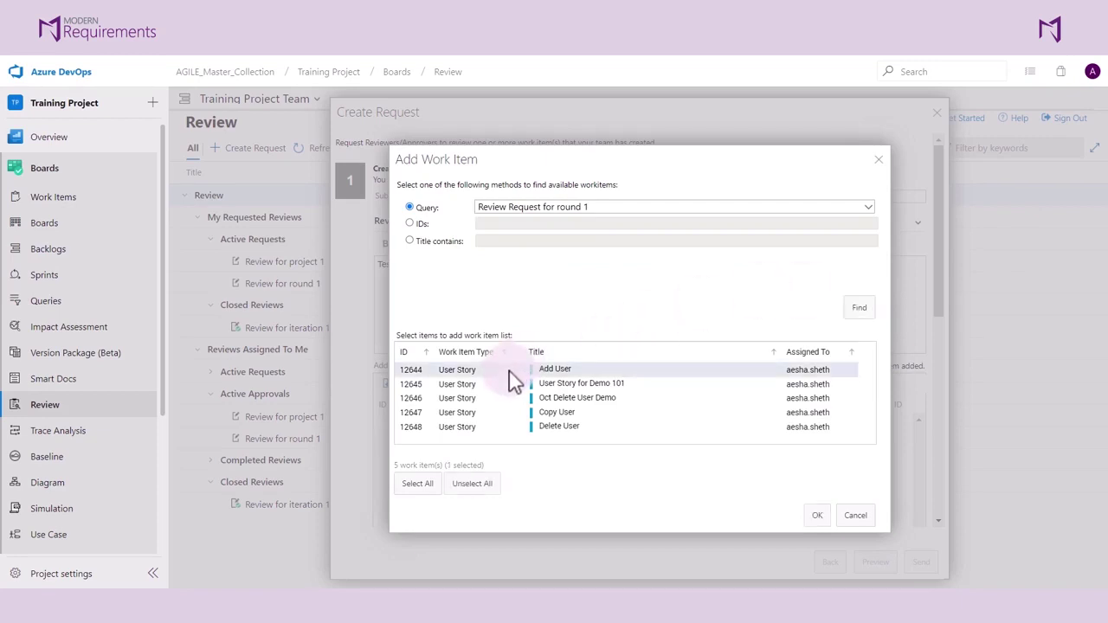
pyautogui.keyDown('ctrl'); pyautogui.click(519, 399); pyautogui.keyUp('ctrl')
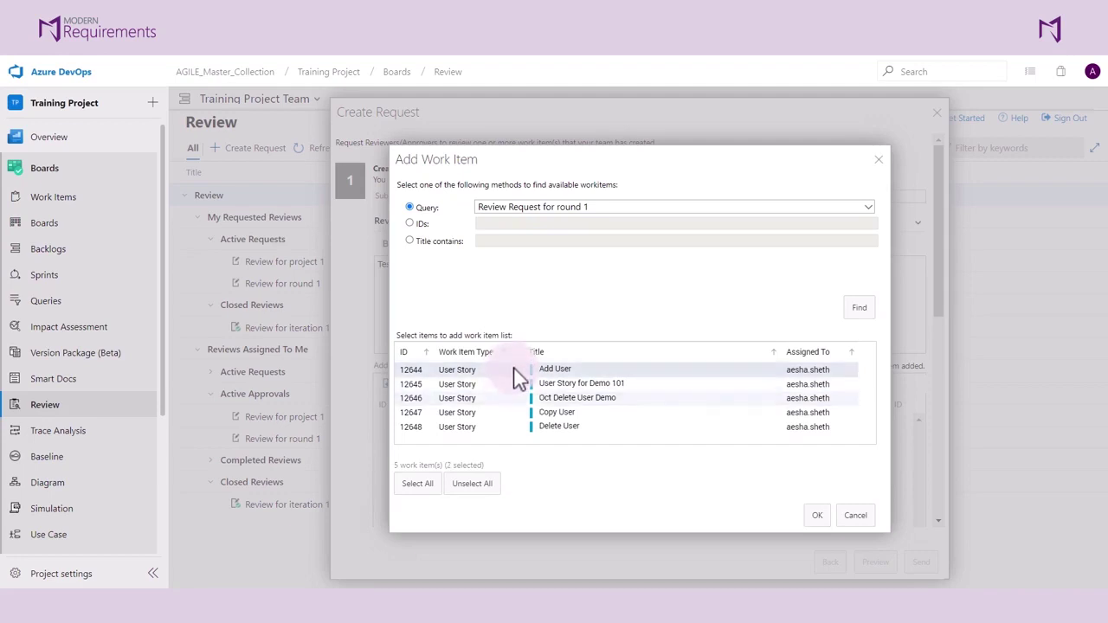
pyautogui.click(419, 490)
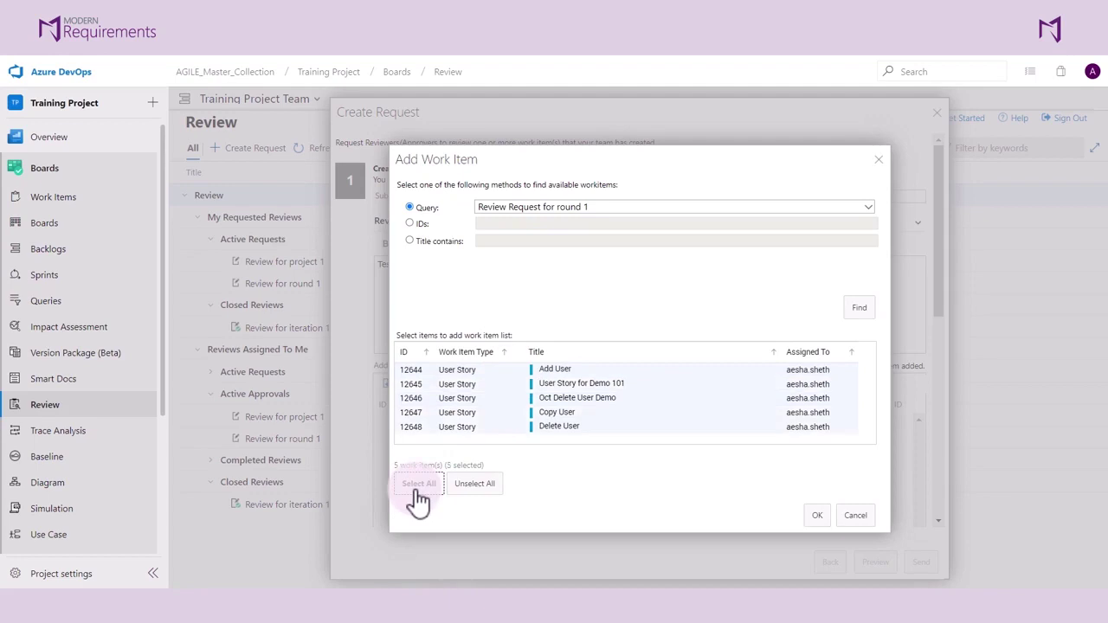
pyautogui.click(816, 517)
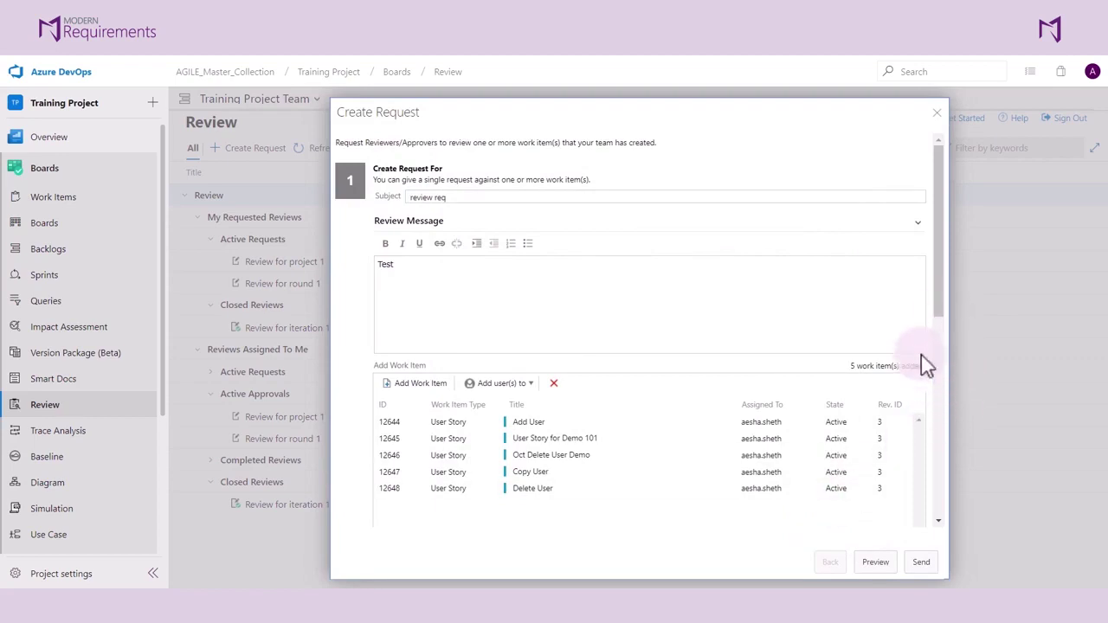
# Step: In the request's rules, set the pre state to Active and the post state to New
pyautogui.moveTo(940, 306); pyautogui.dragTo(949, 436)
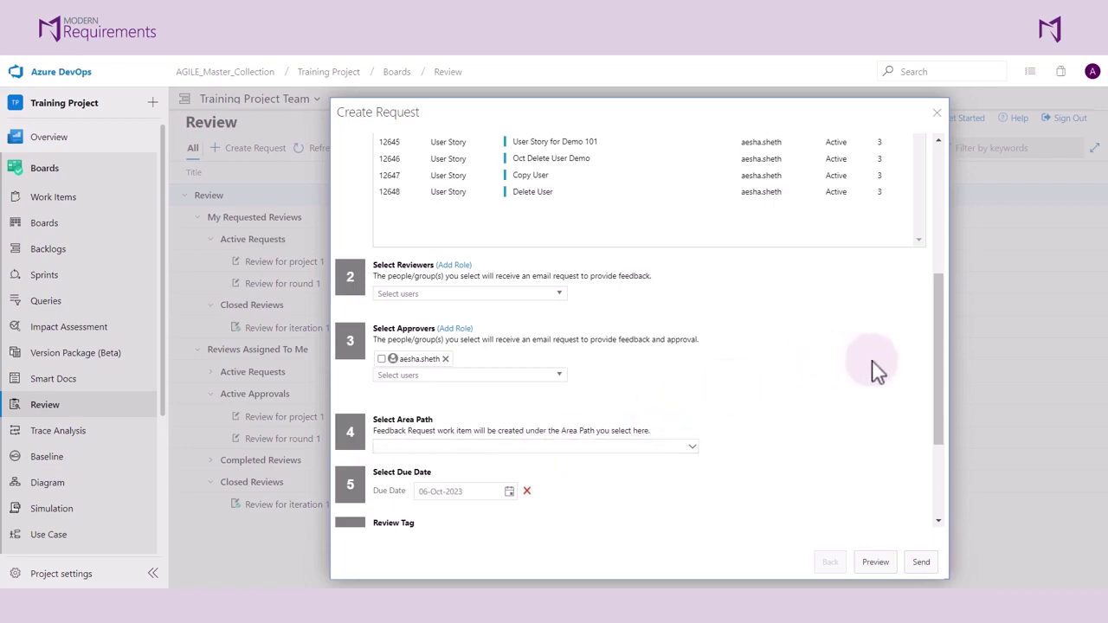
pyautogui.moveTo(939, 381); pyautogui.dragTo(943, 414)
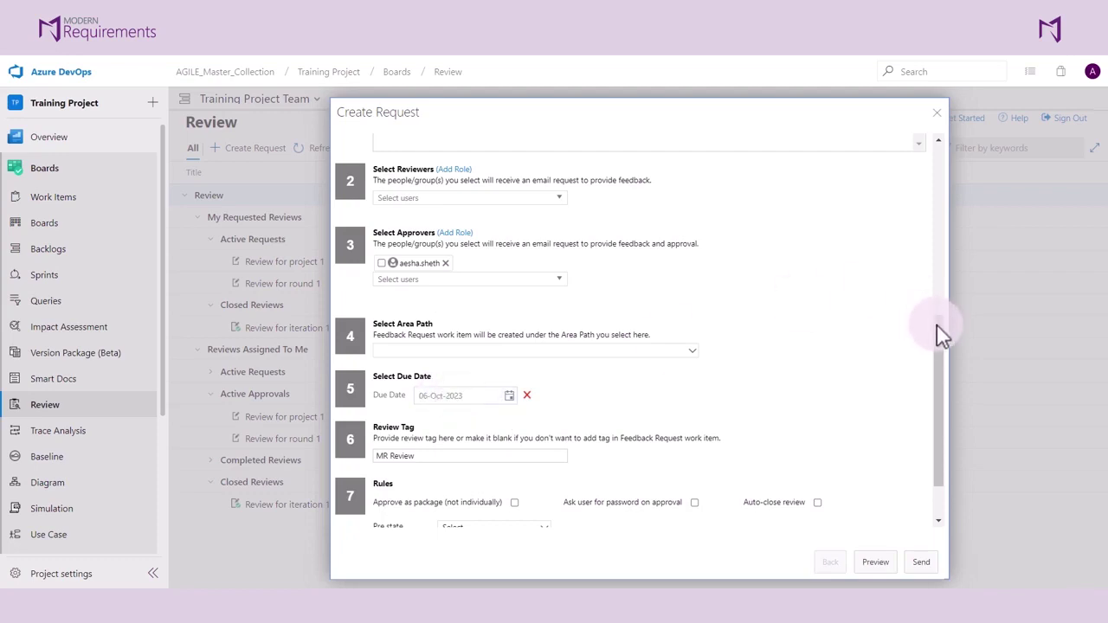
pyautogui.moveTo(942, 333); pyautogui.dragTo(943, 380)
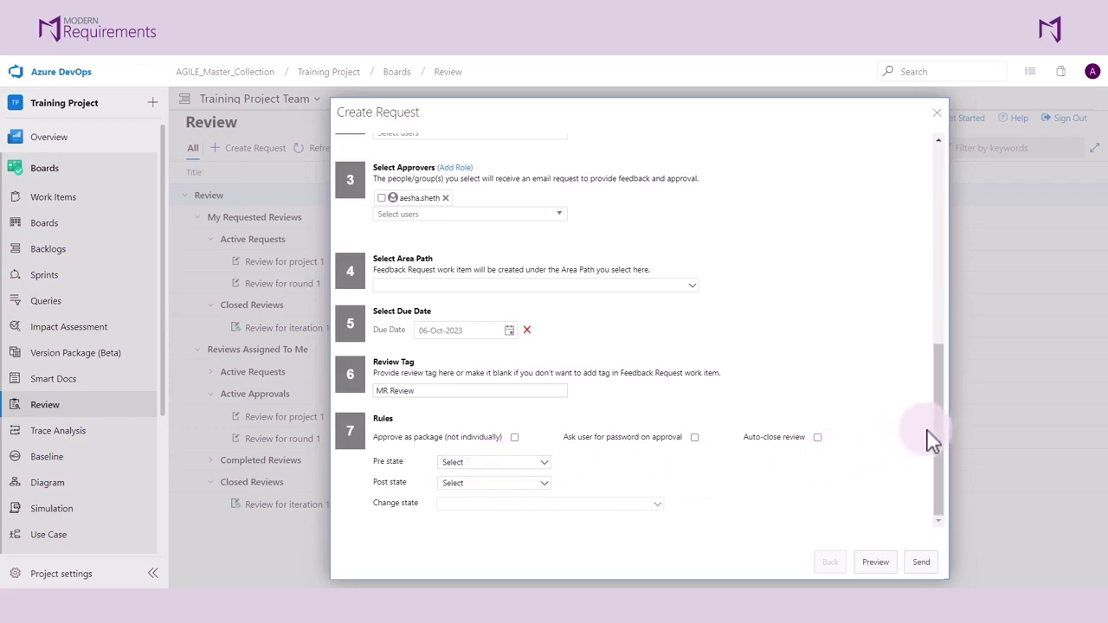
pyautogui.moveTo(939, 427); pyautogui.dragTo(995, 476)
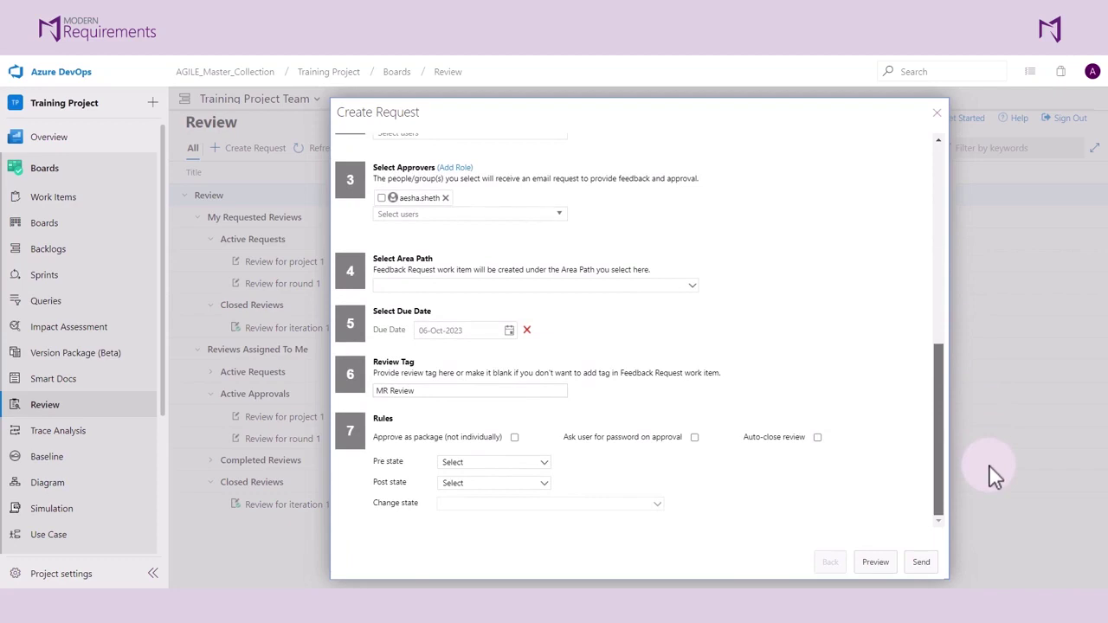
pyautogui.click(549, 468)
pyautogui.scroll(1, 485, 399)
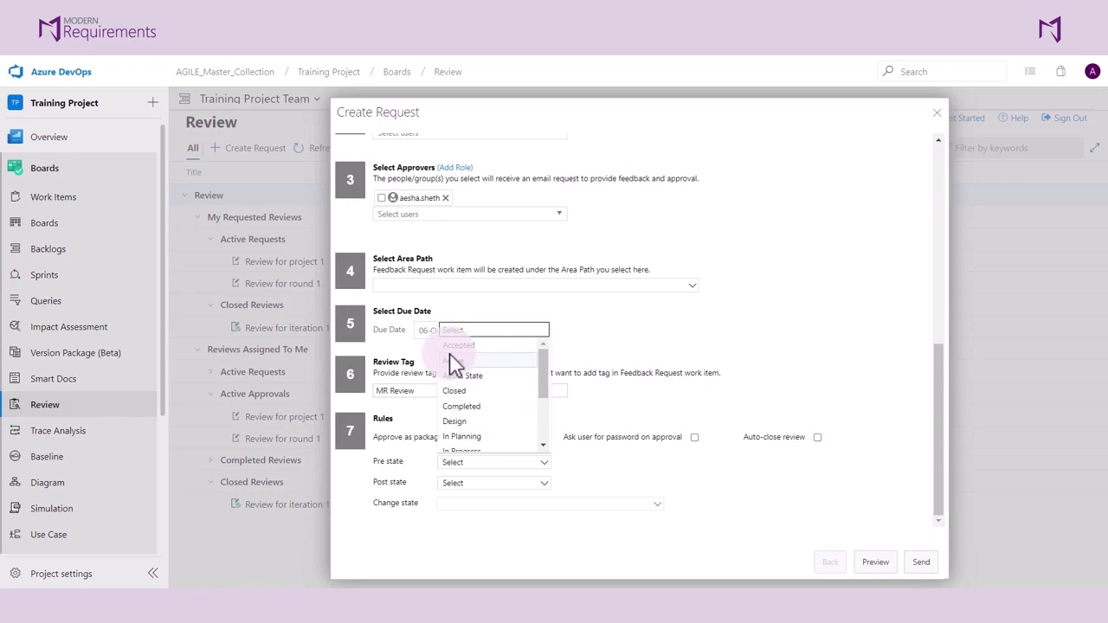
pyautogui.click(454, 374)
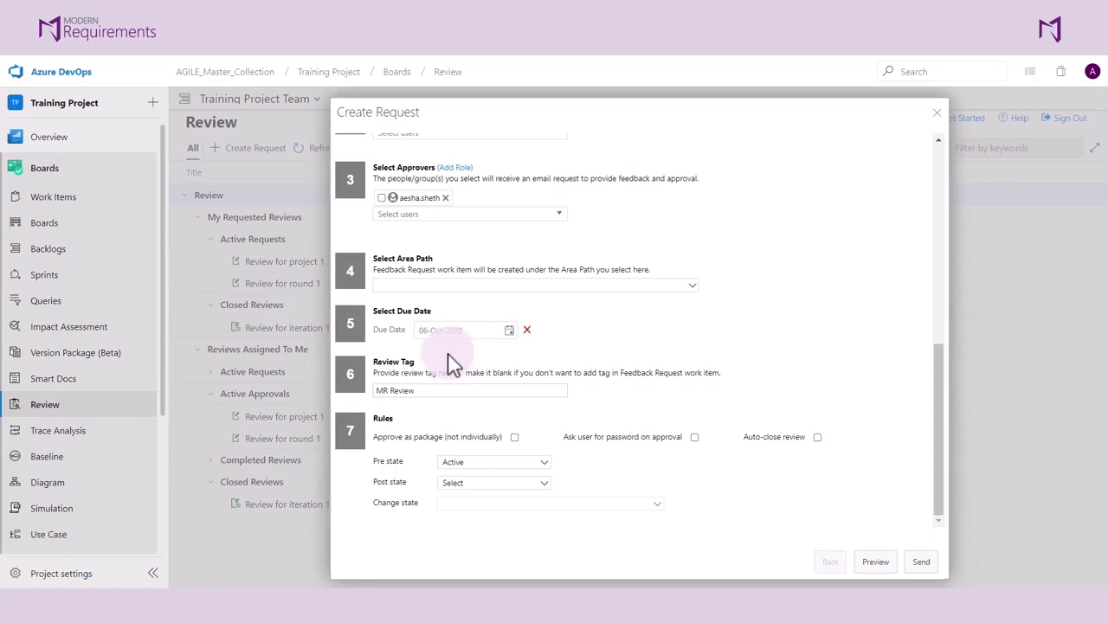
pyautogui.click(465, 485)
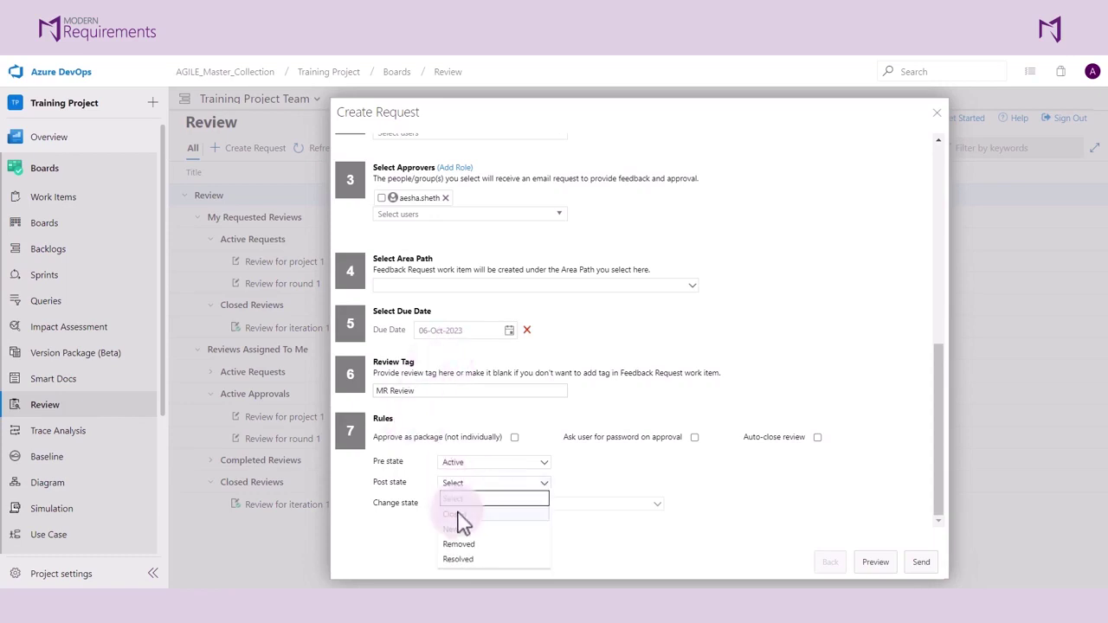
pyautogui.click(461, 528)
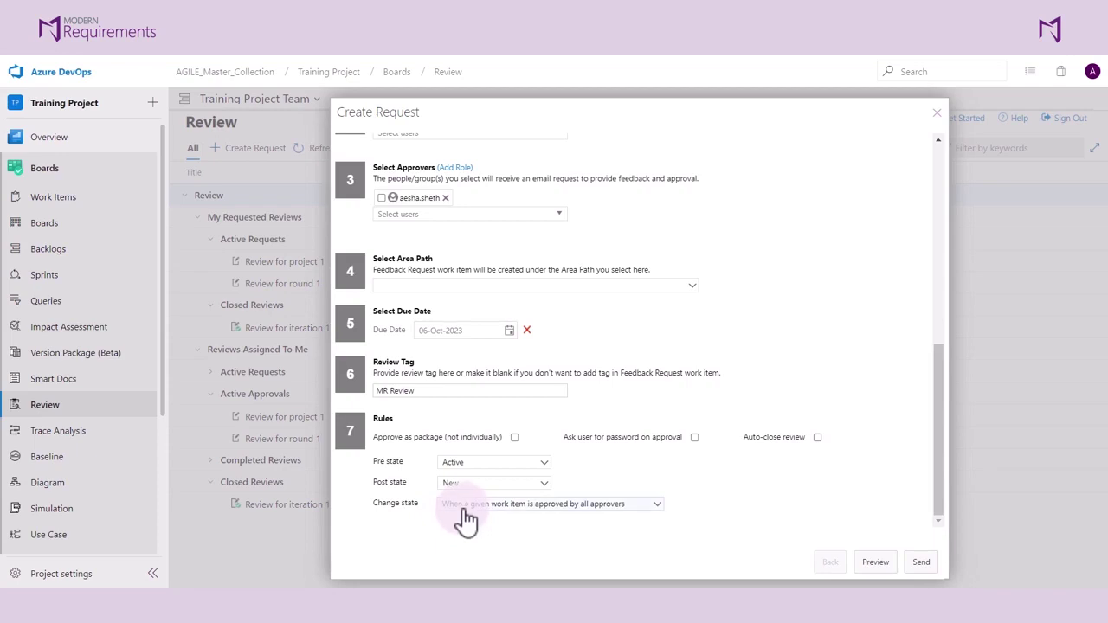
# Step: Set the change state rule to "When all the work items are approved by all approvers"
pyautogui.click(466, 511)
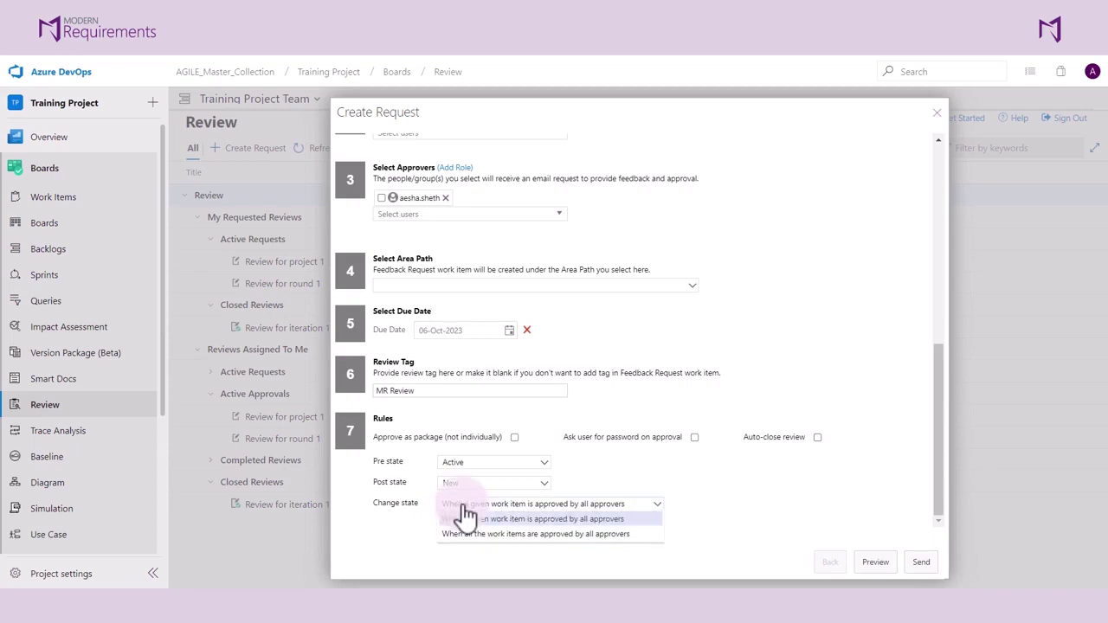
pyautogui.click(464, 535)
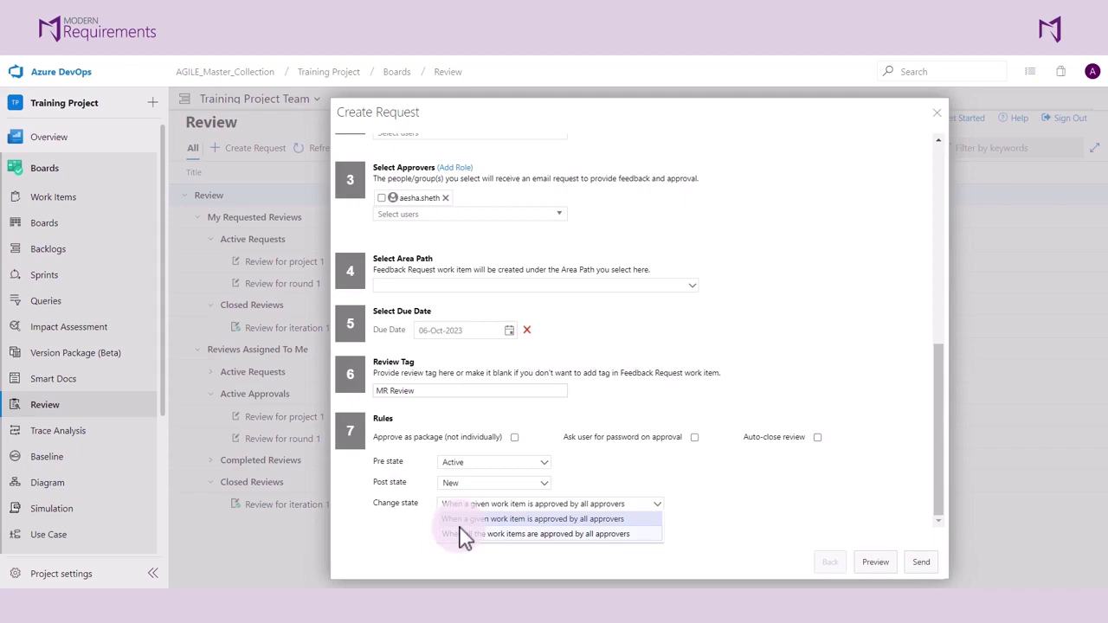
pyautogui.click(465, 534)
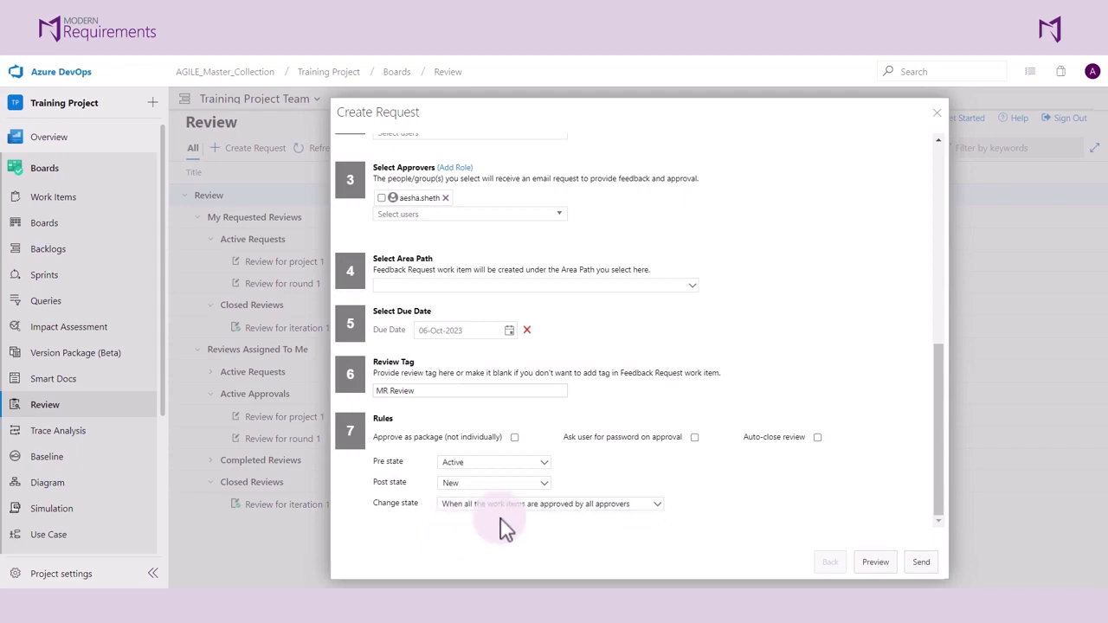
# Step: Preview the review request's invitation e-mail and send it
pyautogui.click(876, 564)
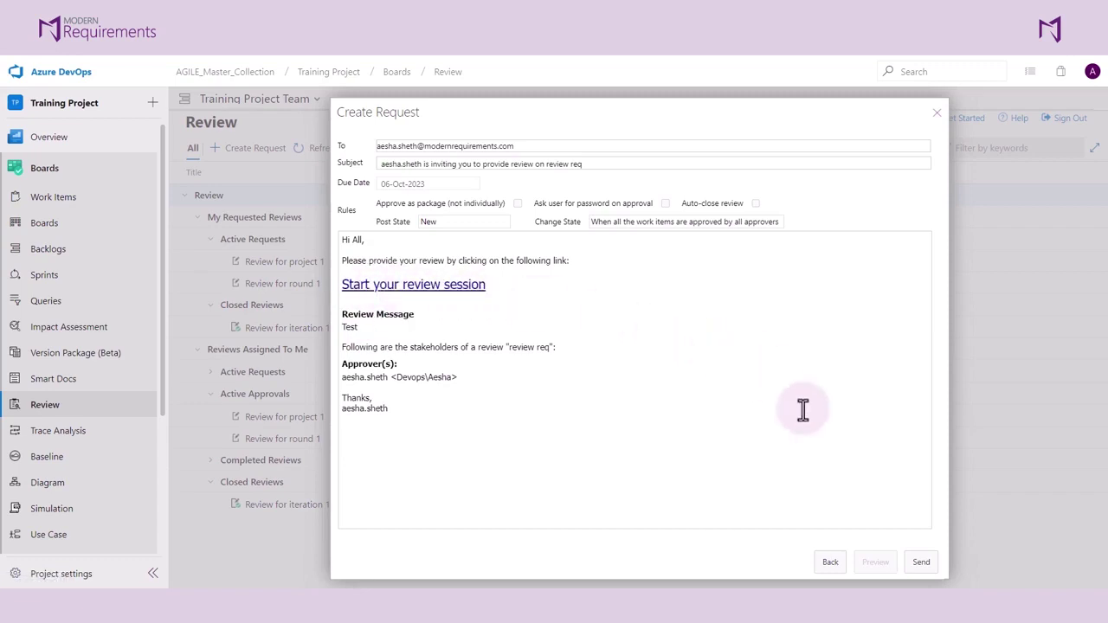
pyautogui.click(923, 562)
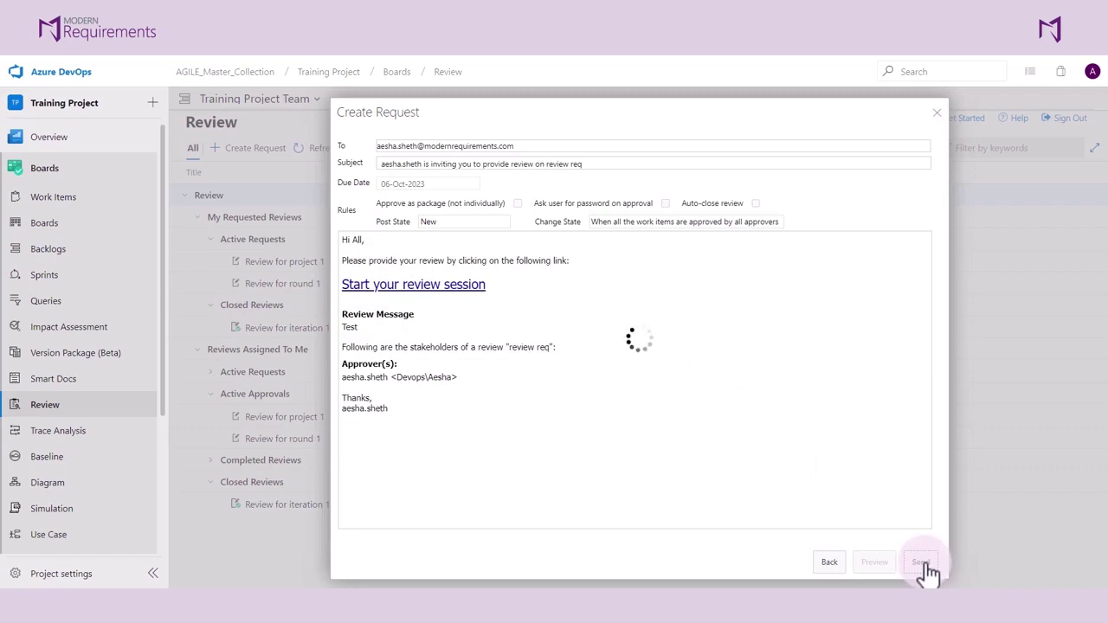